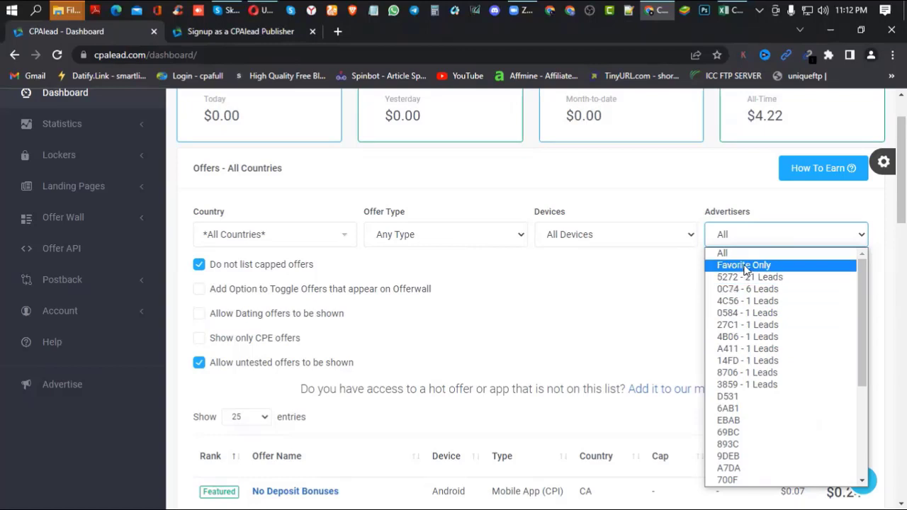
- Keep Advertisers on All and enable 'Allow Dating offers to be shown'
{"action": "left_click", "coordinate": [670, 328]}
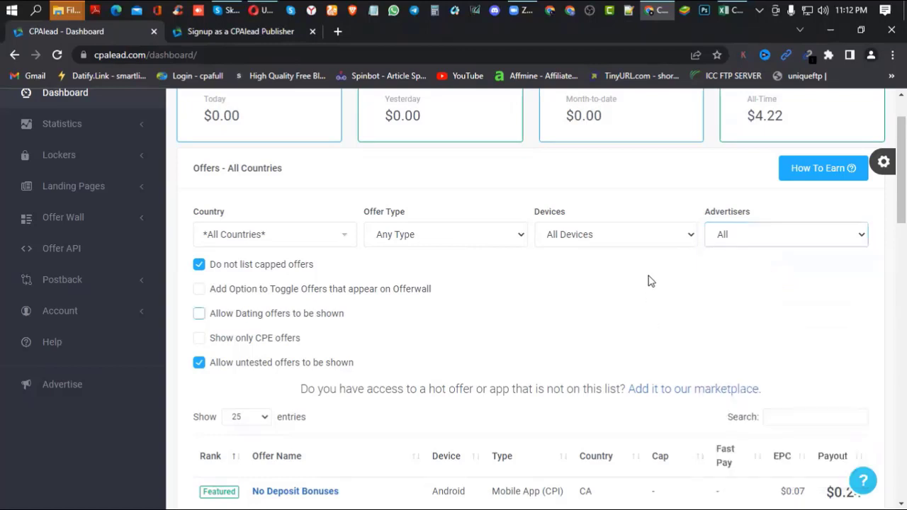
{"action": "left_click", "coordinate": [637, 234]}
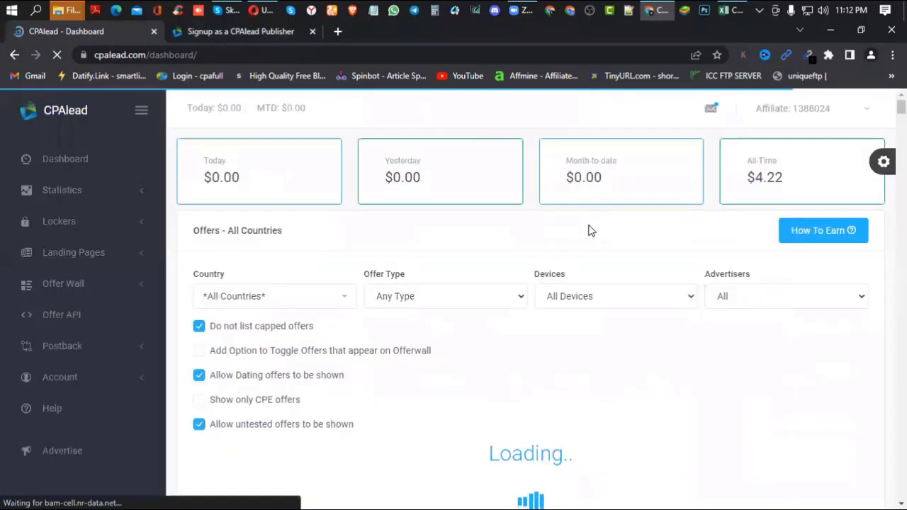
{"action": "left_click", "coordinate": [513, 300]}
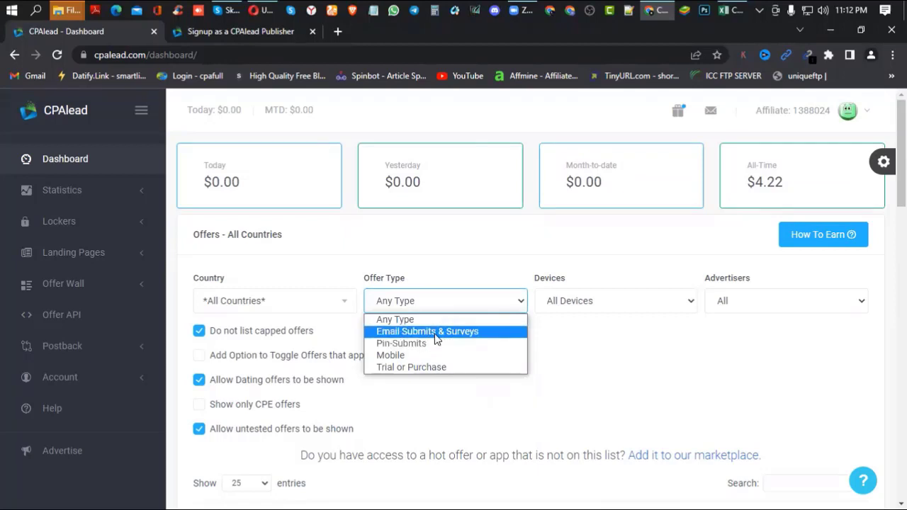
{"action": "left_click", "coordinate": [327, 305]}
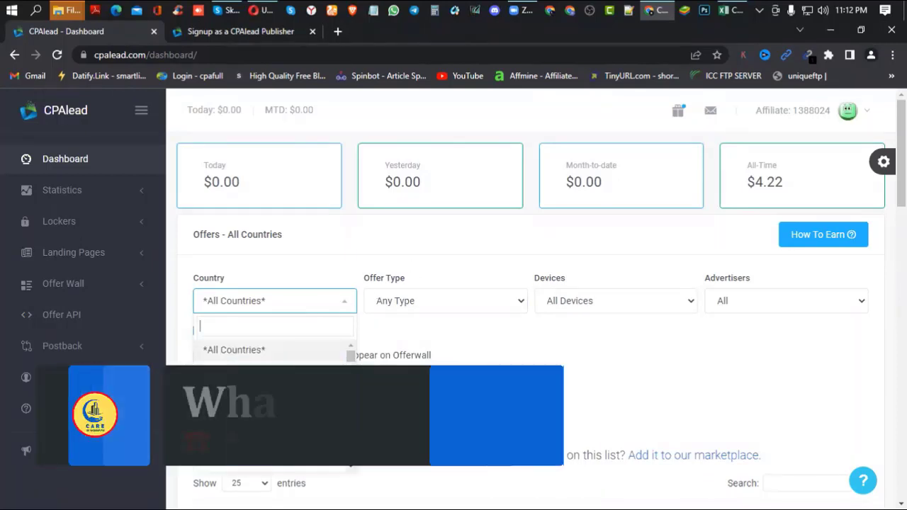
{"action": "scroll", "coordinate": [333, 298], "scroll_direction": "down", "scroll_amount": 2}
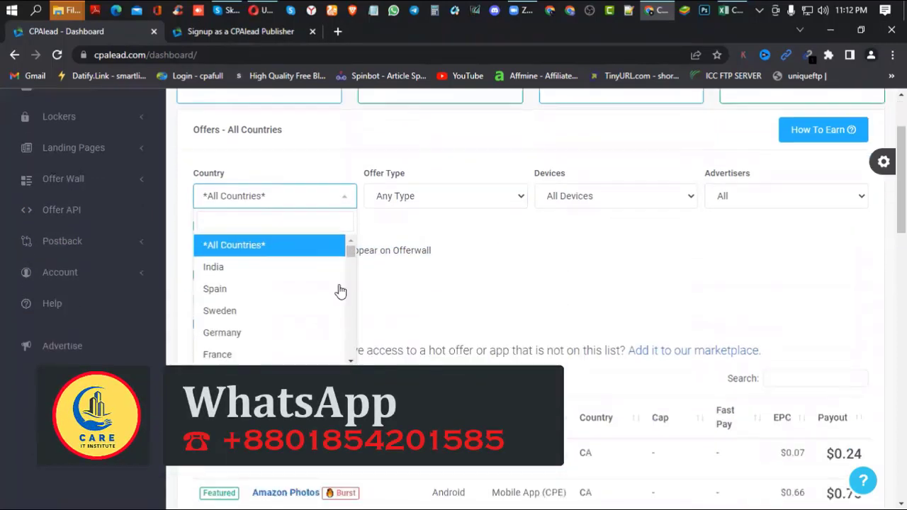
{"action": "left_click", "coordinate": [662, 279]}
{"action": "scroll", "coordinate": [670, 283], "scroll_direction": "down", "scroll_amount": 2}
{"action": "scroll", "coordinate": [680, 287], "scroll_direction": "down", "scroll_amount": 1}
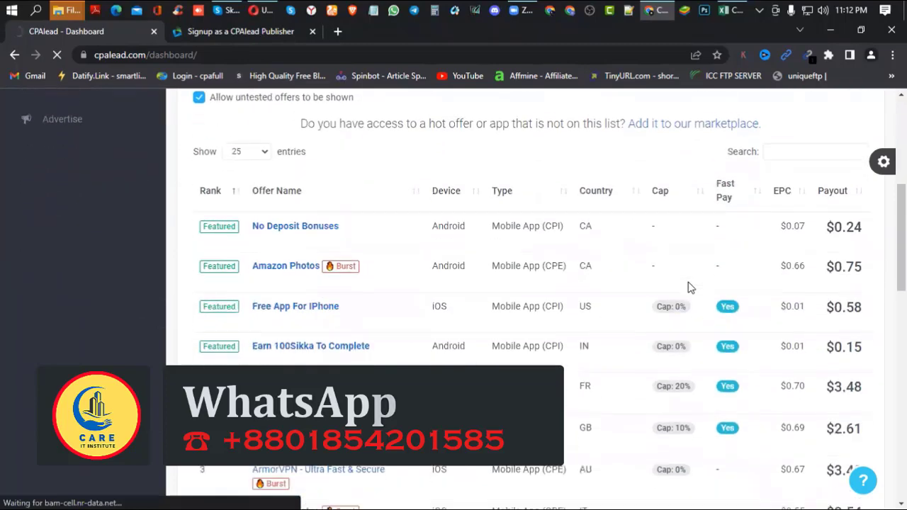
{"action": "scroll", "coordinate": [637, 235], "scroll_direction": "down", "scroll_amount": 3}
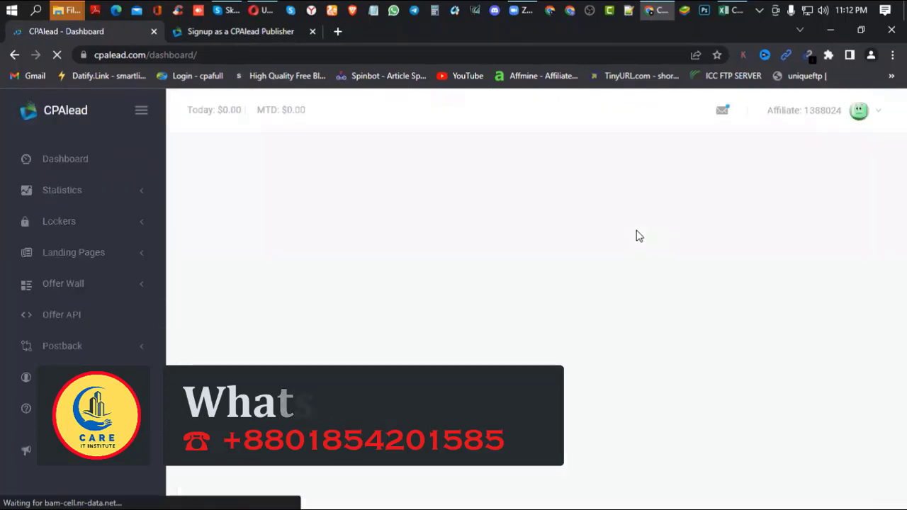
{"action": "scroll", "coordinate": [636, 234], "scroll_direction": "down", "scroll_amount": 5}
{"action": "scroll", "coordinate": [635, 240], "scroll_direction": "down", "scroll_amount": 4}
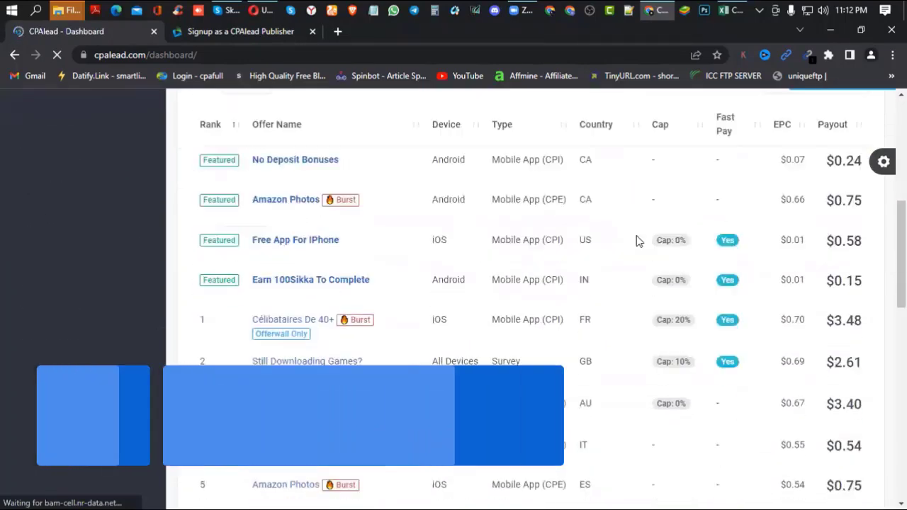
{"action": "scroll", "coordinate": [635, 241], "scroll_direction": "up", "scroll_amount": 5}
{"action": "scroll", "coordinate": [635, 240], "scroll_direction": "up", "scroll_amount": 1}
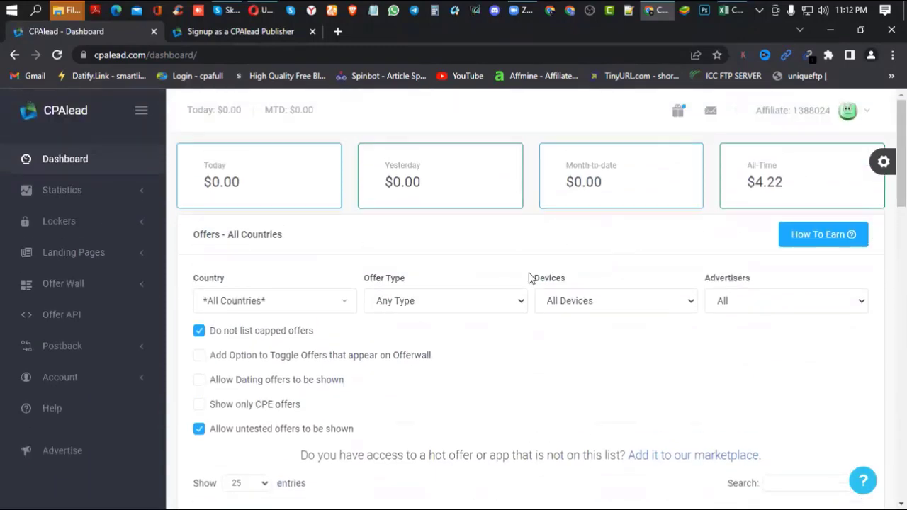
- Filter the offers list to Germany in the Country dropdown
{"action": "left_click", "coordinate": [309, 304]}
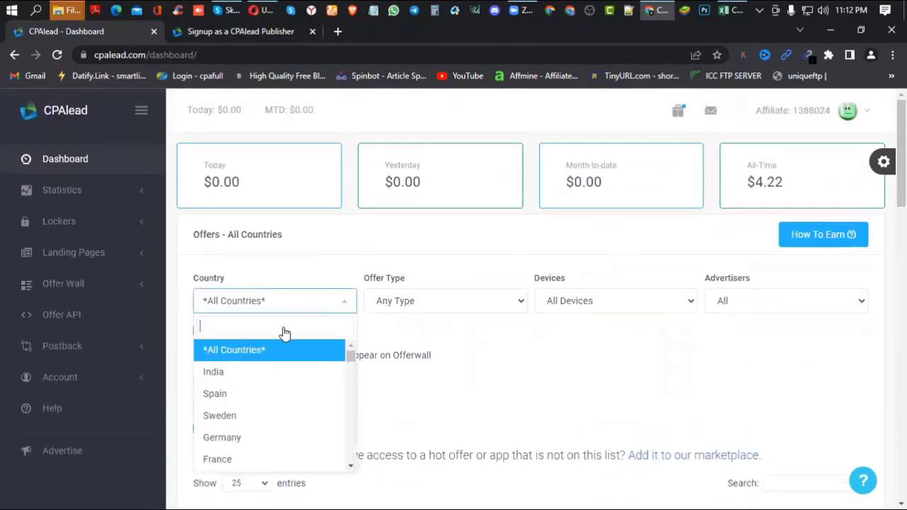
{"action": "left_click", "coordinate": [239, 438]}
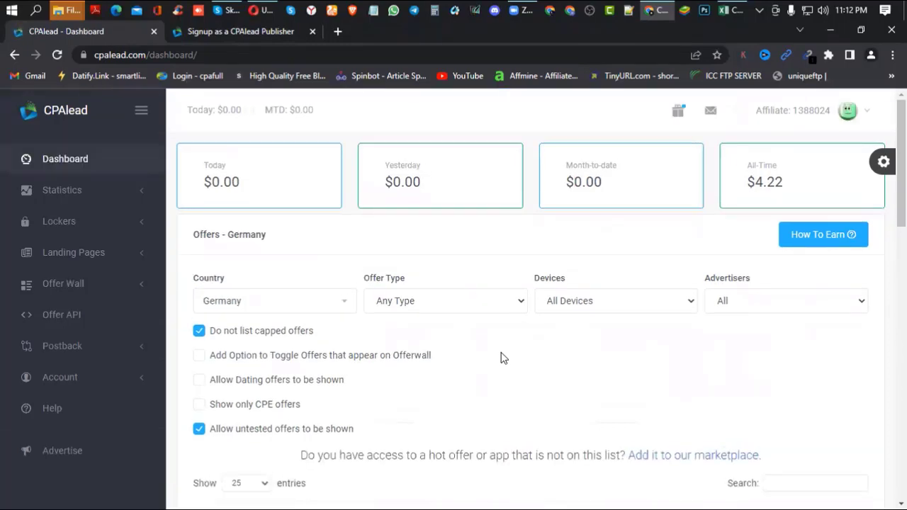
{"action": "scroll", "coordinate": [501, 355], "scroll_direction": "down", "scroll_amount": 5}
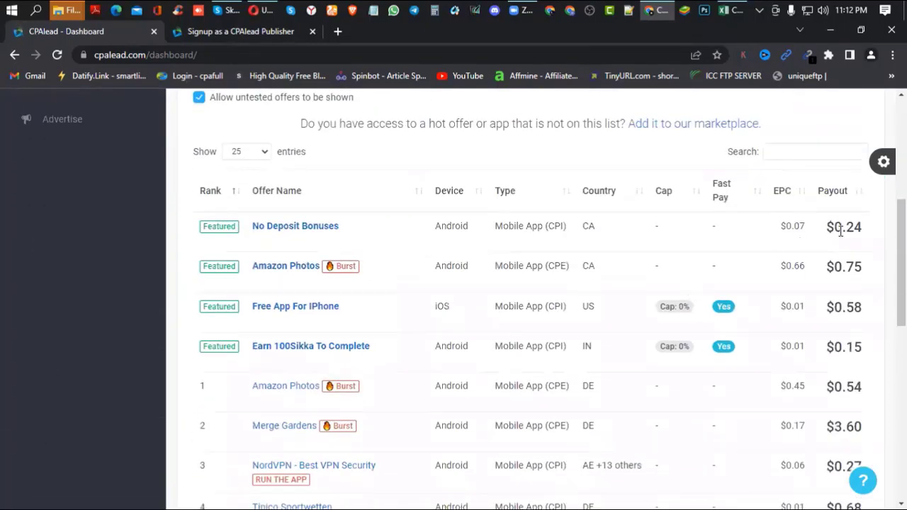
- Highlight the first payouts: $0.24, $0.75 Amazon Photos, $0.58, $0.68, $4.96 Merge Defense Adventures
{"action": "left_click_drag", "start_coordinate": [862, 226], "coordinate": [844, 227]}
{"action": "left_click_drag", "start_coordinate": [853, 266], "coordinate": [866, 269]}
{"action": "left_click_drag", "start_coordinate": [842, 307], "coordinate": [854, 308]}
{"action": "scroll", "coordinate": [537, 322], "scroll_direction": "down", "scroll_amount": 1}
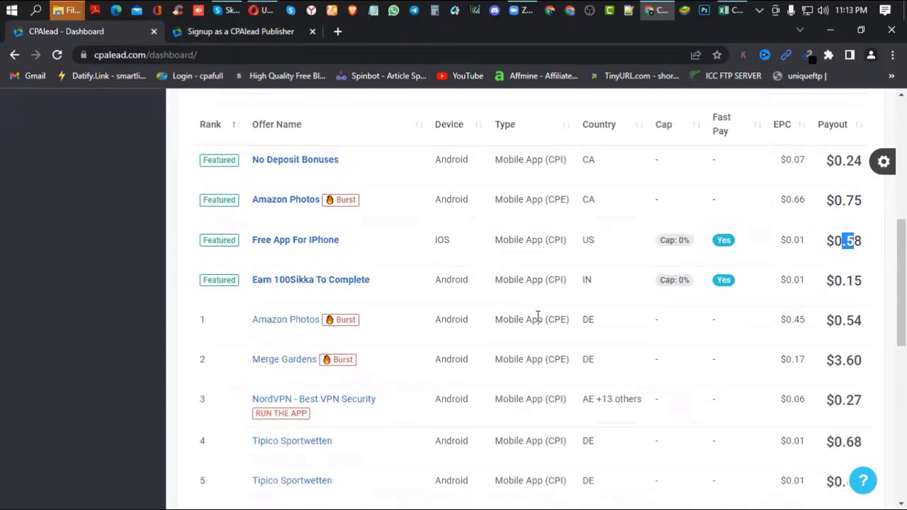
{"action": "scroll", "coordinate": [537, 319], "scroll_direction": "down", "scroll_amount": 4}
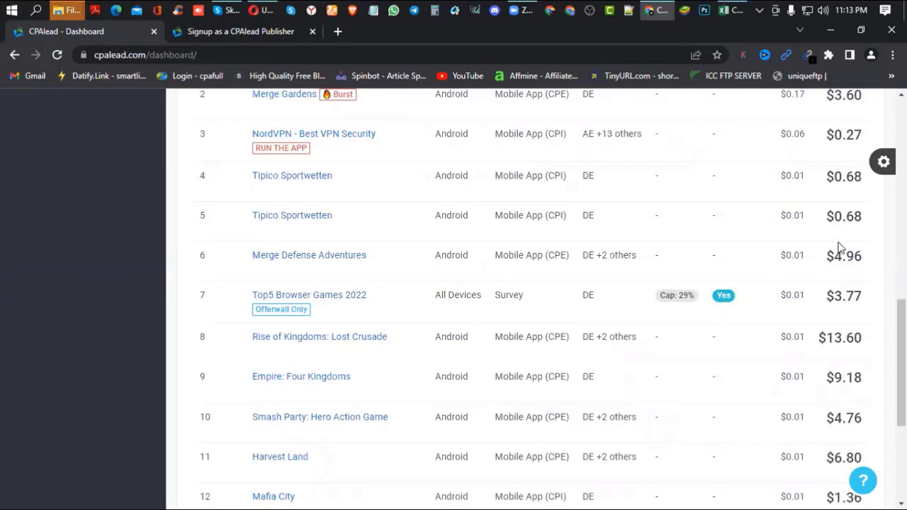
{"action": "left_click_drag", "start_coordinate": [861, 216], "coordinate": [845, 216]}
{"action": "left_click_drag", "start_coordinate": [837, 256], "coordinate": [862, 257]}
{"action": "left_click_drag", "start_coordinate": [833, 296], "coordinate": [862, 296]}
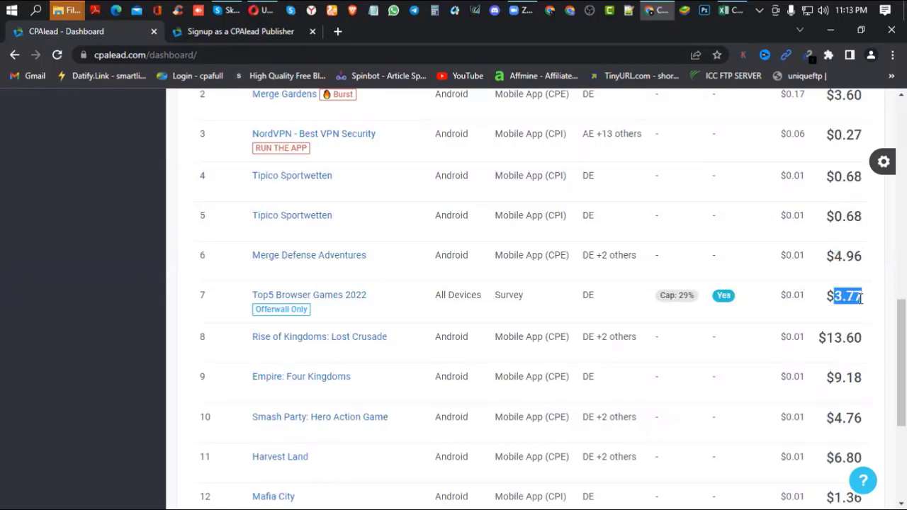
- Highlight lower payouts down to Lounge777: Online Casino at $27.20, then return up
{"action": "scroll", "coordinate": [841, 287], "scroll_direction": "down", "scroll_amount": 1}
{"action": "left_click_drag", "start_coordinate": [826, 271], "coordinate": [862, 272]}
{"action": "scroll", "coordinate": [862, 273], "scroll_direction": "down", "scroll_amount": 1}
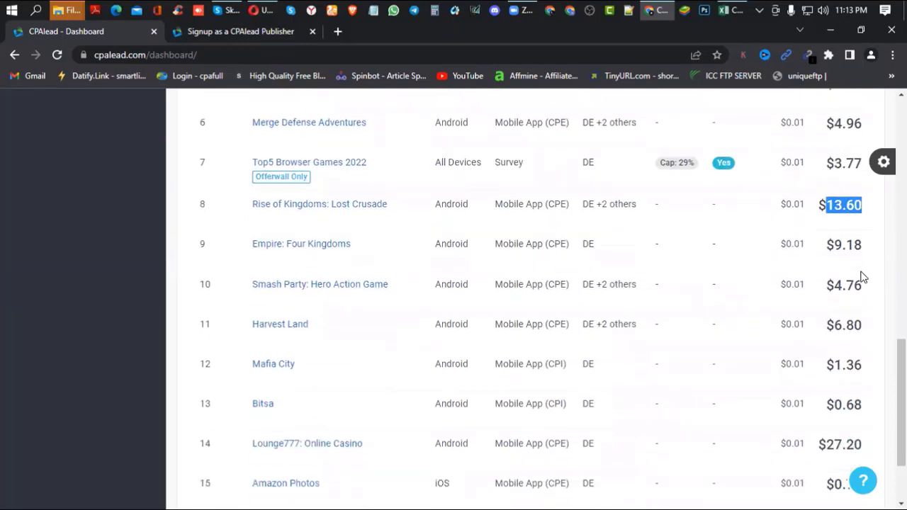
{"action": "left_click_drag", "start_coordinate": [830, 324], "coordinate": [860, 324]}
{"action": "scroll", "coordinate": [856, 320], "scroll_direction": "down", "scroll_amount": 1}
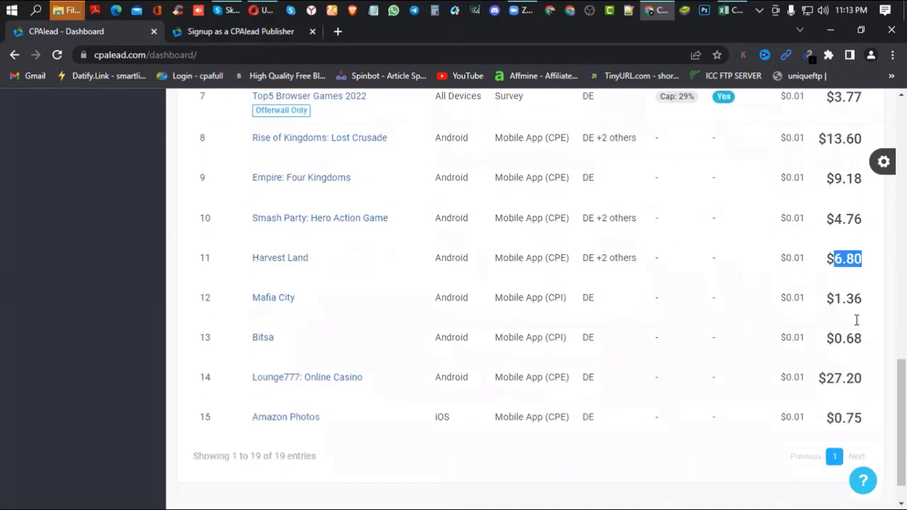
{"action": "left_click_drag", "start_coordinate": [827, 379], "coordinate": [856, 374]}
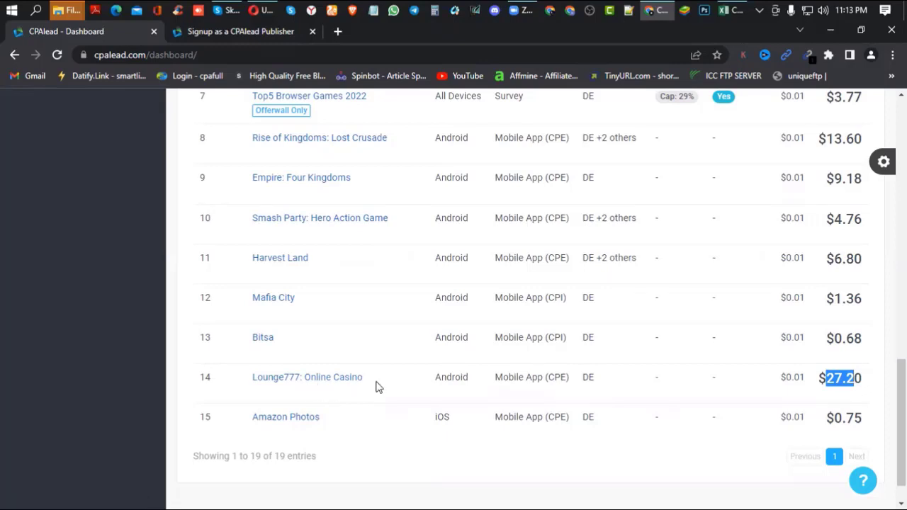
{"action": "scroll", "coordinate": [377, 386], "scroll_direction": "up", "scroll_amount": 10}
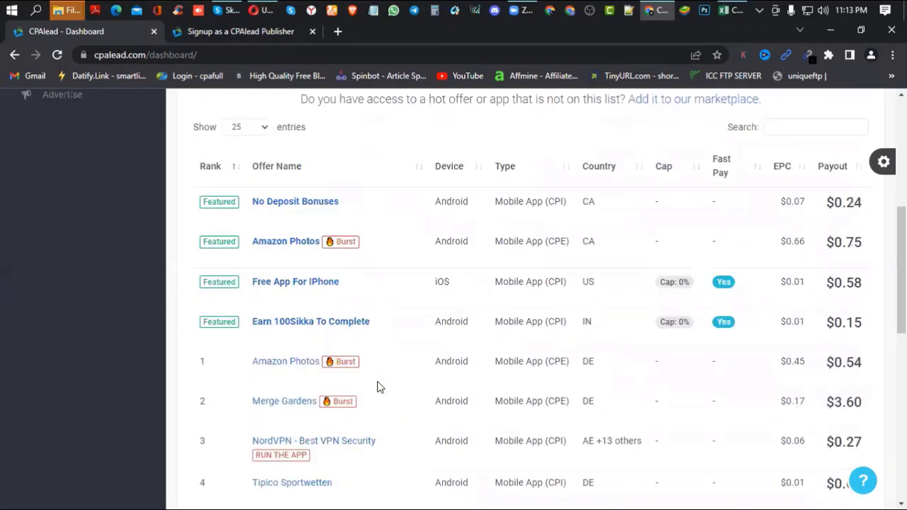
{"action": "scroll", "coordinate": [377, 386], "scroll_direction": "up", "scroll_amount": 4}
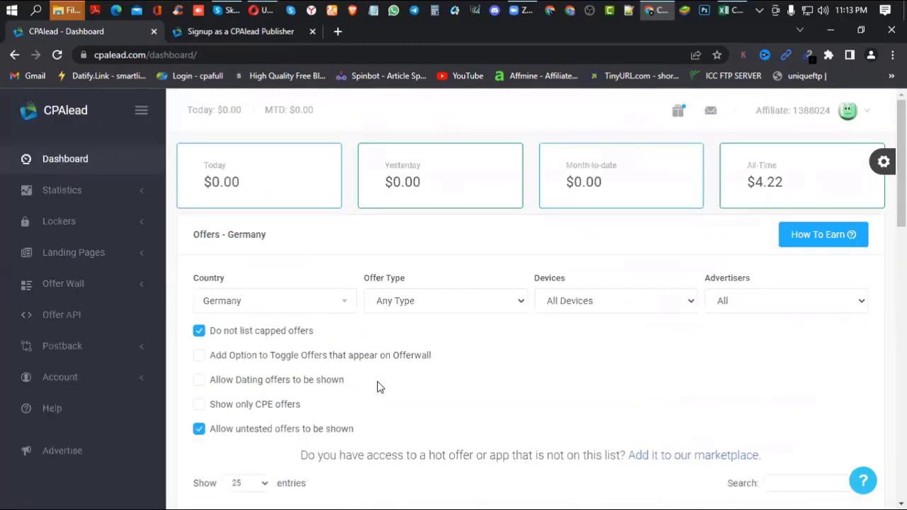
- Open Create Landing Page from Lockers > Landing Pages in the sidebar
{"action": "scroll", "coordinate": [377, 386], "scroll_direction": "down", "scroll_amount": 1}
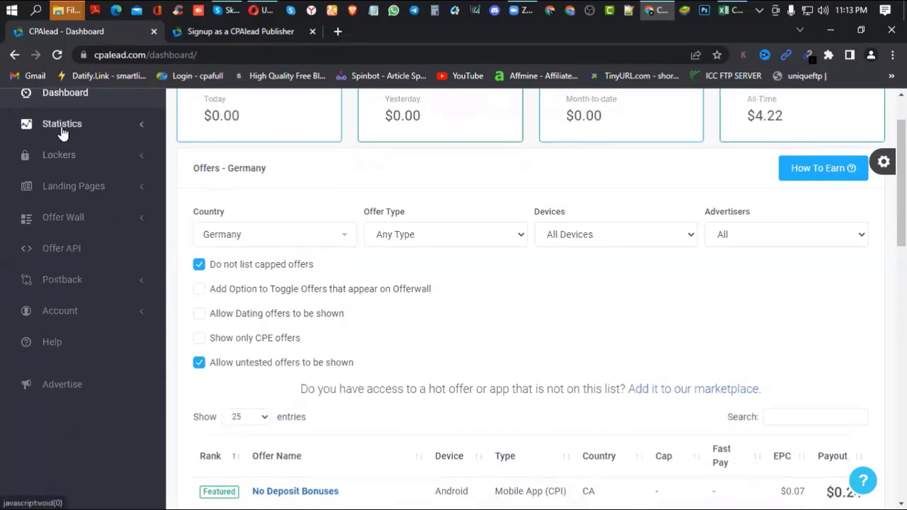
{"action": "left_click", "coordinate": [139, 128]}
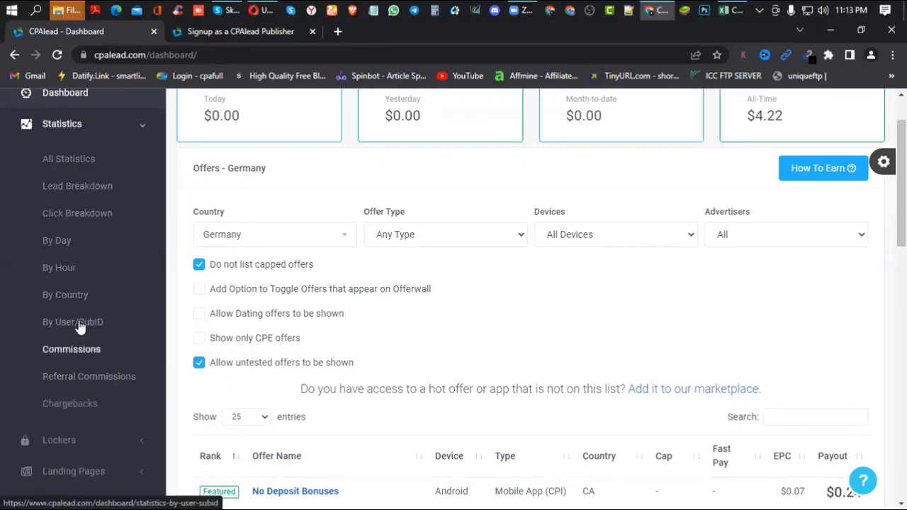
{"action": "left_click", "coordinate": [137, 128]}
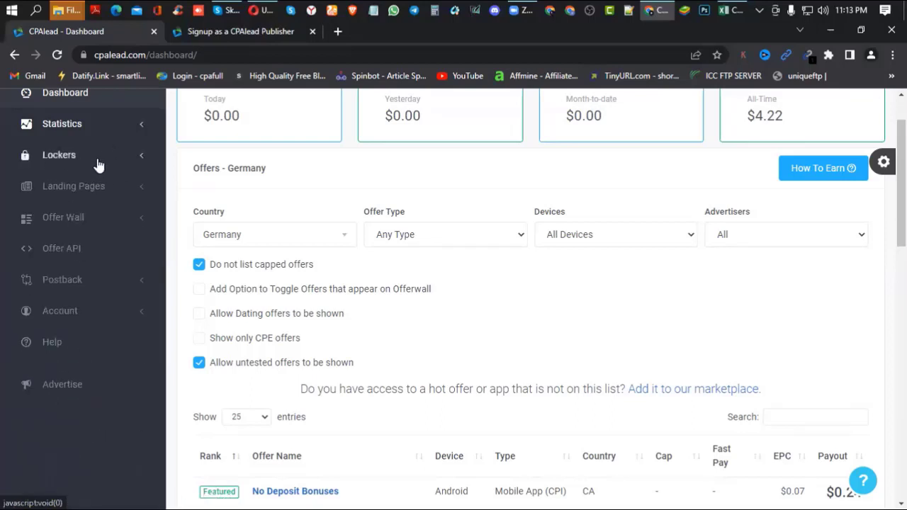
{"action": "left_click", "coordinate": [129, 158]}
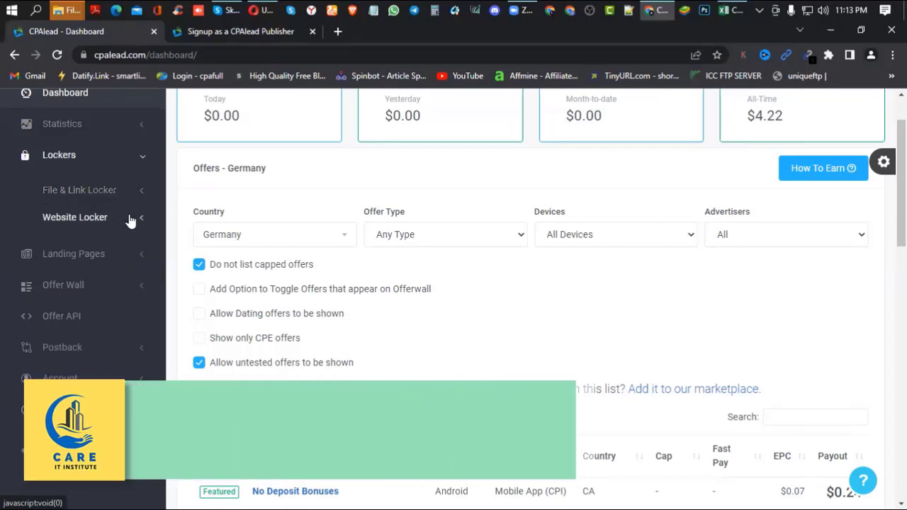
{"action": "left_click", "coordinate": [141, 258]}
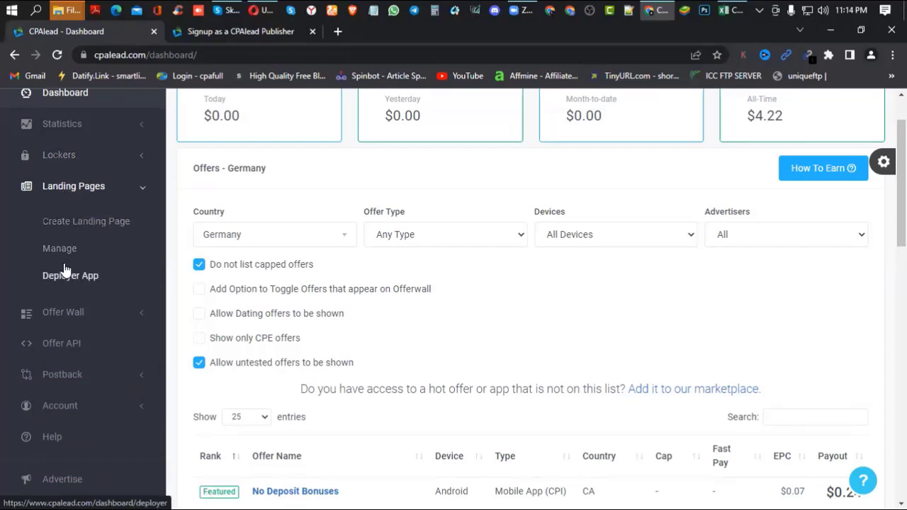
{"action": "left_click", "coordinate": [89, 231]}
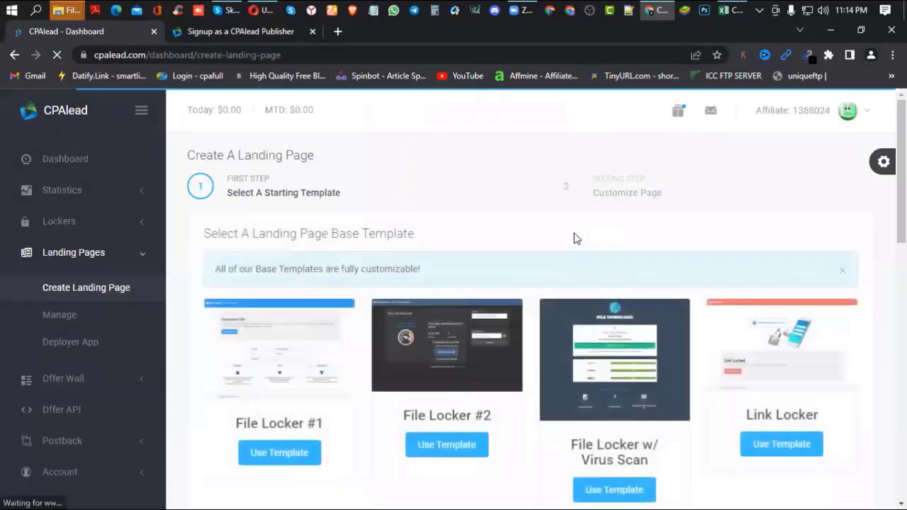
- Scroll the base templates from File Locker #1 to the disclaimer and back to the top
{"action": "scroll", "coordinate": [574, 243], "scroll_direction": "down", "scroll_amount": 5}
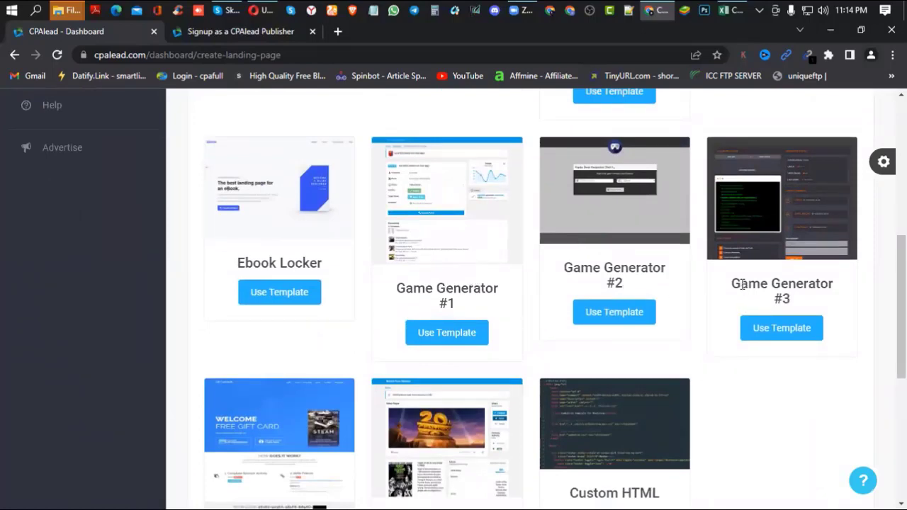
{"action": "scroll", "coordinate": [656, 265], "scroll_direction": "down", "scroll_amount": 3}
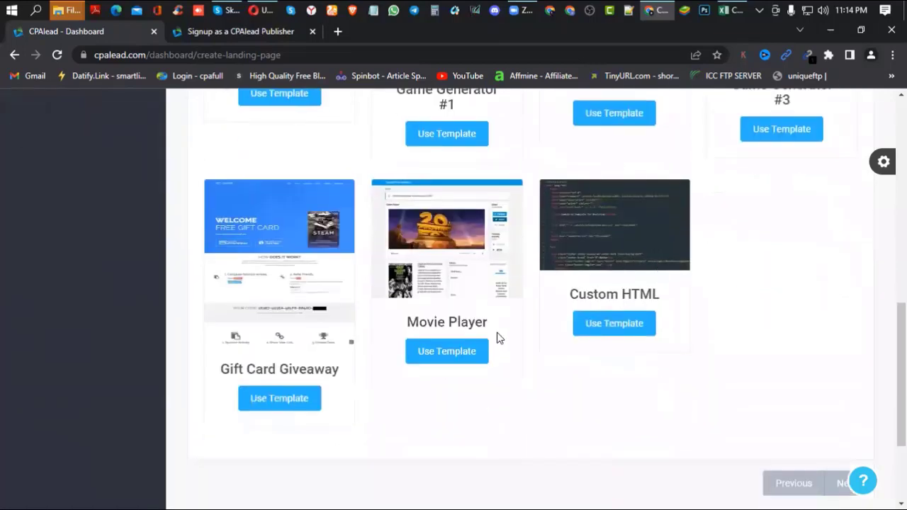
{"action": "scroll", "coordinate": [644, 343], "scroll_direction": "down", "scroll_amount": 2}
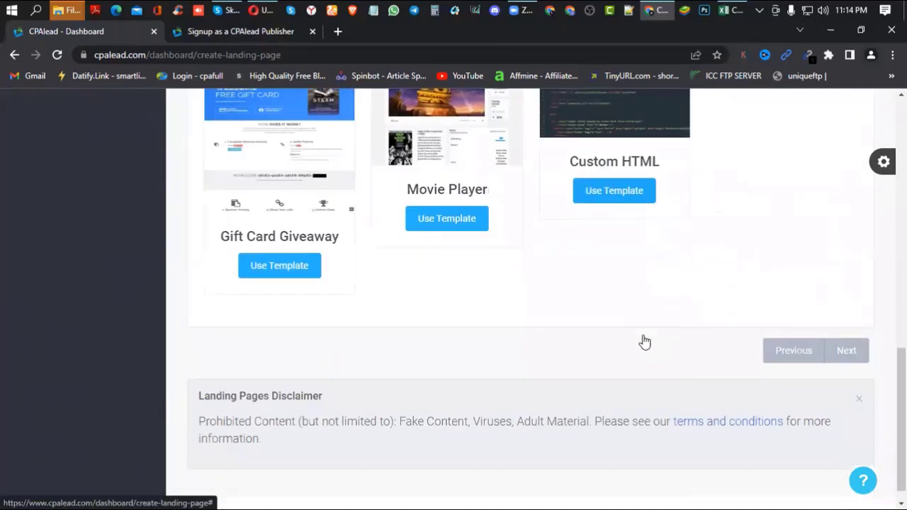
{"action": "scroll", "coordinate": [645, 342], "scroll_direction": "up", "scroll_amount": 9}
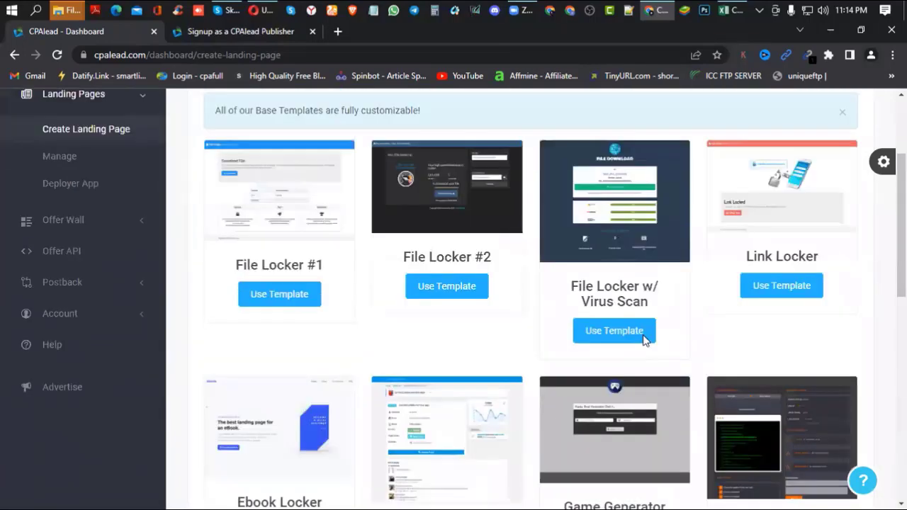
{"action": "scroll", "coordinate": [643, 340], "scroll_direction": "up", "scroll_amount": 1}
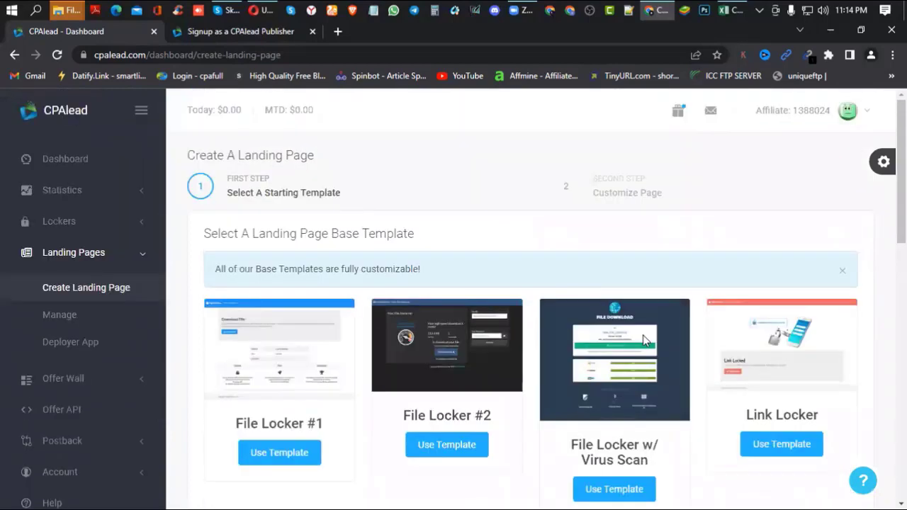
- Open Landing Pages > Manage and scroll through the 12 saved pages
{"action": "left_click", "coordinate": [88, 328]}
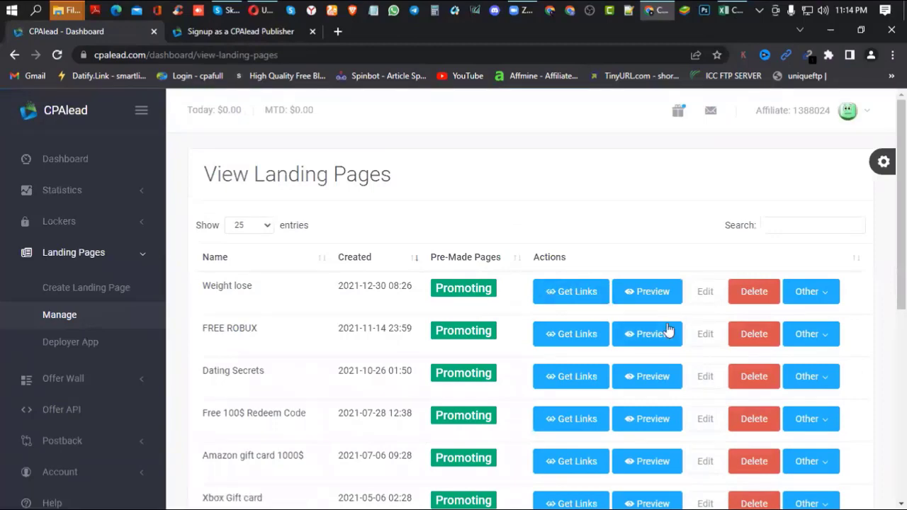
{"action": "scroll", "coordinate": [668, 330], "scroll_direction": "down", "scroll_amount": 6}
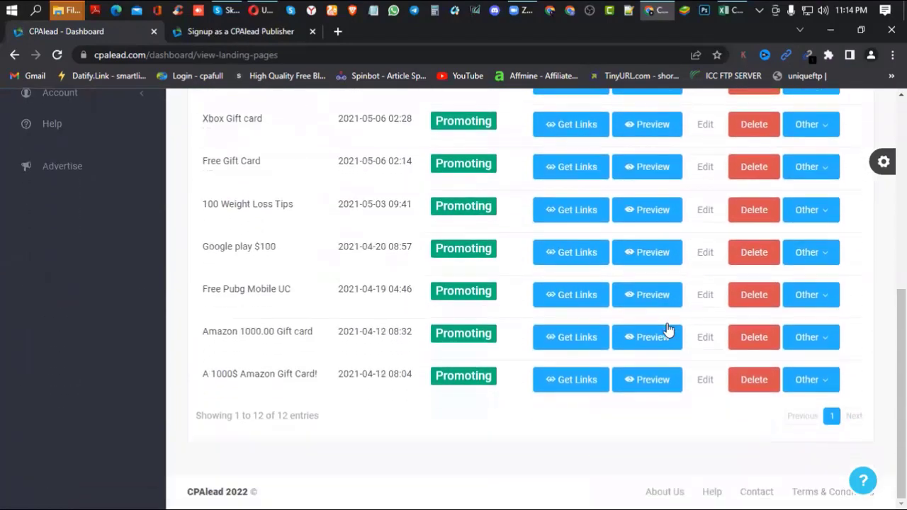
{"action": "scroll", "coordinate": [669, 330], "scroll_direction": "up", "scroll_amount": 5}
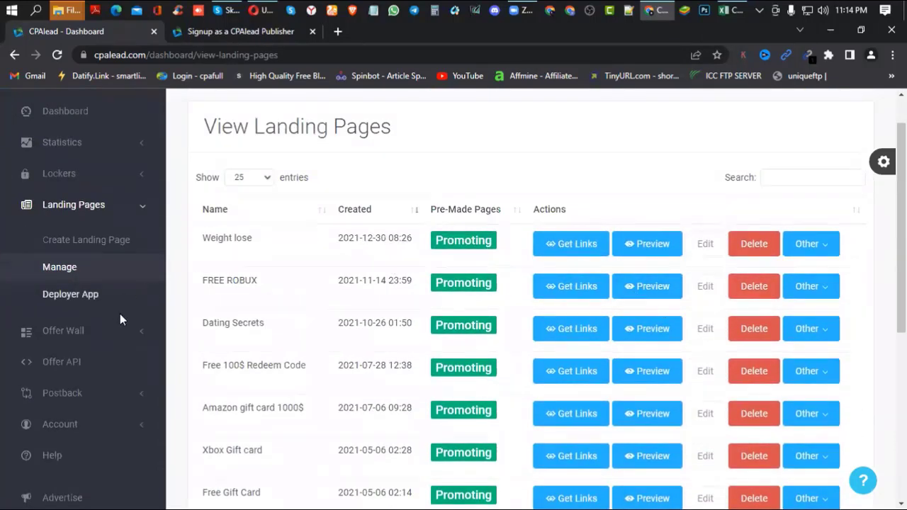
{"action": "left_click", "coordinate": [132, 339]}
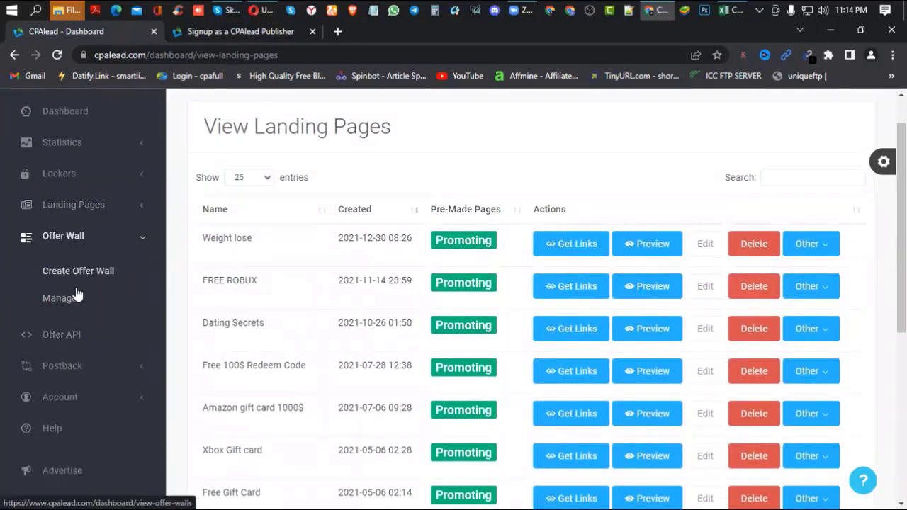
- Open Offer Wall > Manage and confirm the View Offer Walls table is empty
{"action": "left_click", "coordinate": [53, 301]}
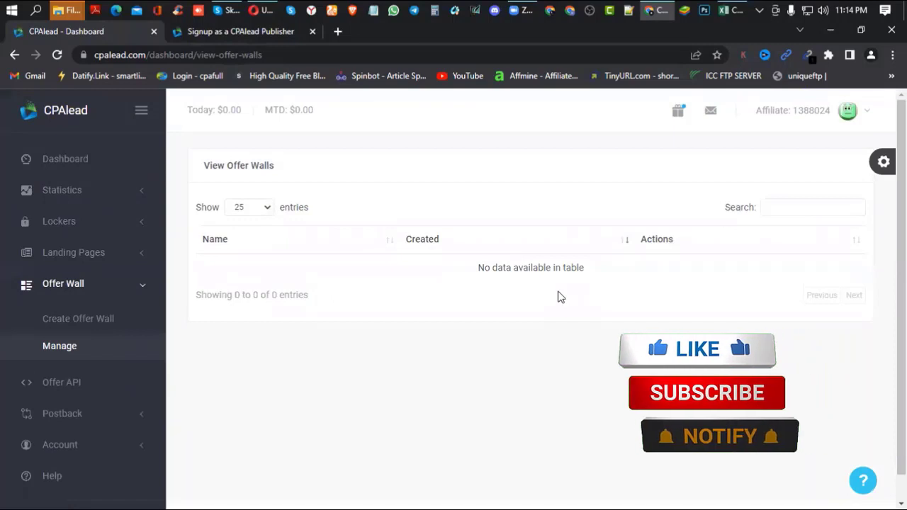
{"action": "scroll", "coordinate": [130, 421], "scroll_direction": "down", "scroll_amount": 1}
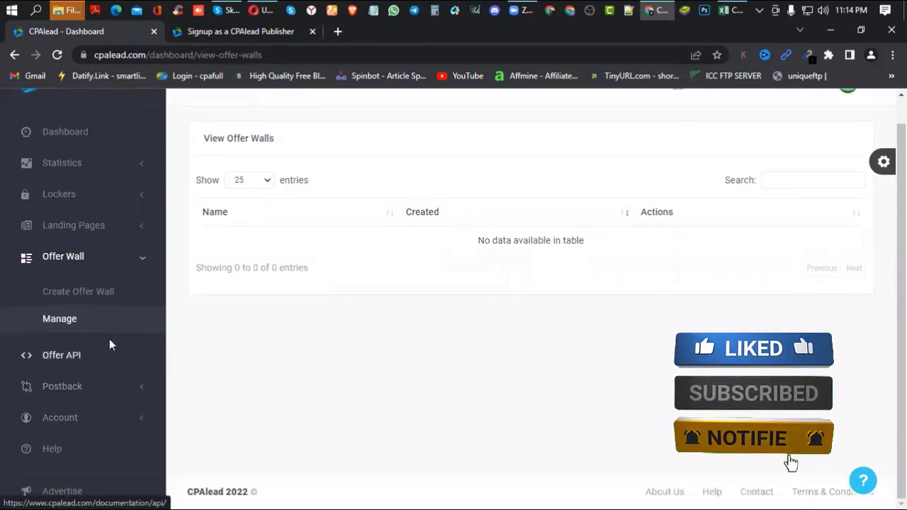
{"action": "left_click", "coordinate": [114, 417]}
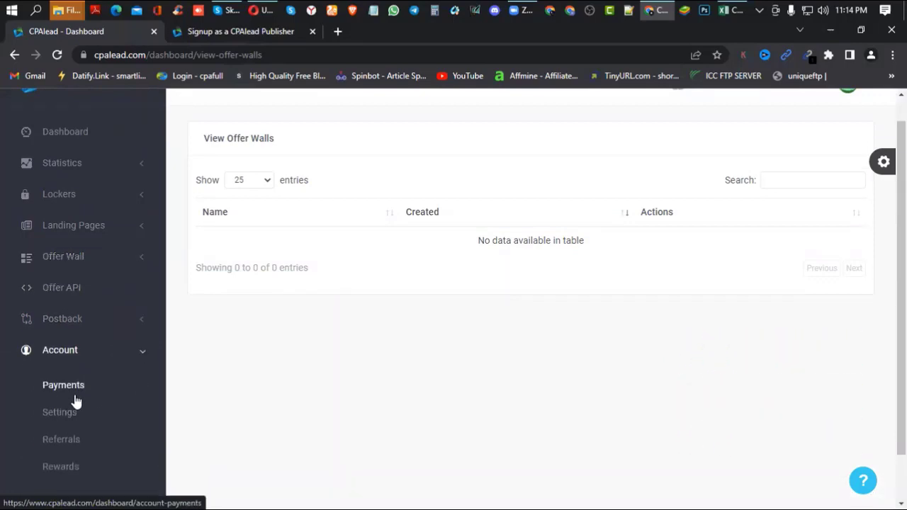
- Open Account > Payments and review the $4.22 balance and NET30 schedule
{"action": "left_click", "coordinate": [63, 390]}
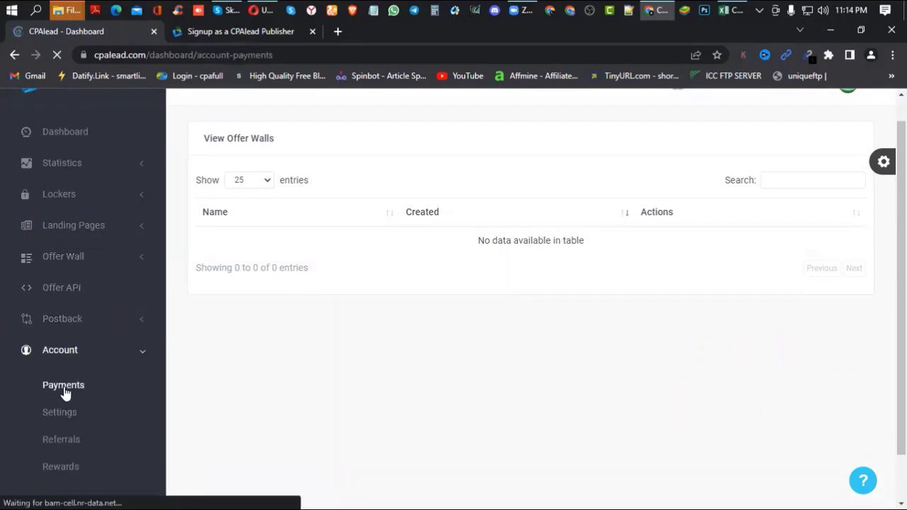
{"action": "scroll", "coordinate": [491, 319], "scroll_direction": "down", "scroll_amount": 3}
{"action": "scroll", "coordinate": [491, 319], "scroll_direction": "down", "scroll_amount": 5}
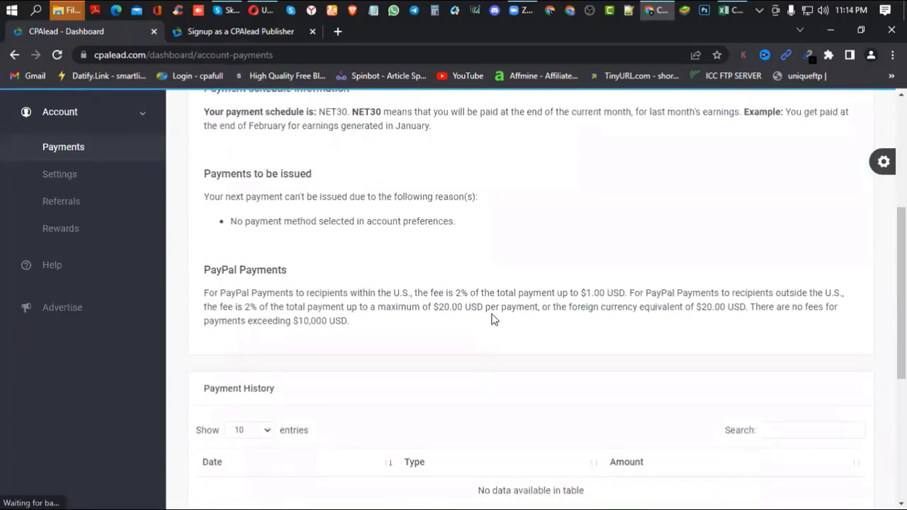
{"action": "scroll", "coordinate": [494, 320], "scroll_direction": "up", "scroll_amount": 6}
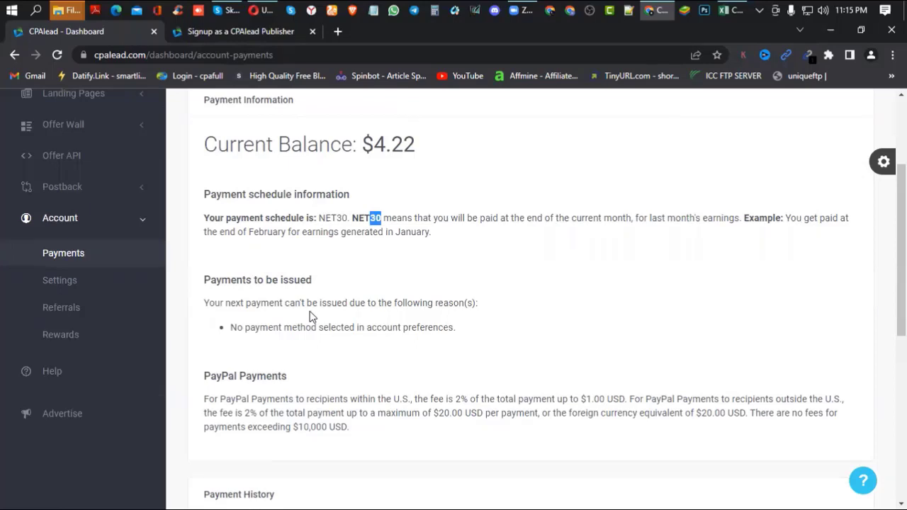
{"action": "scroll", "coordinate": [310, 317], "scroll_direction": "down", "scroll_amount": 4}
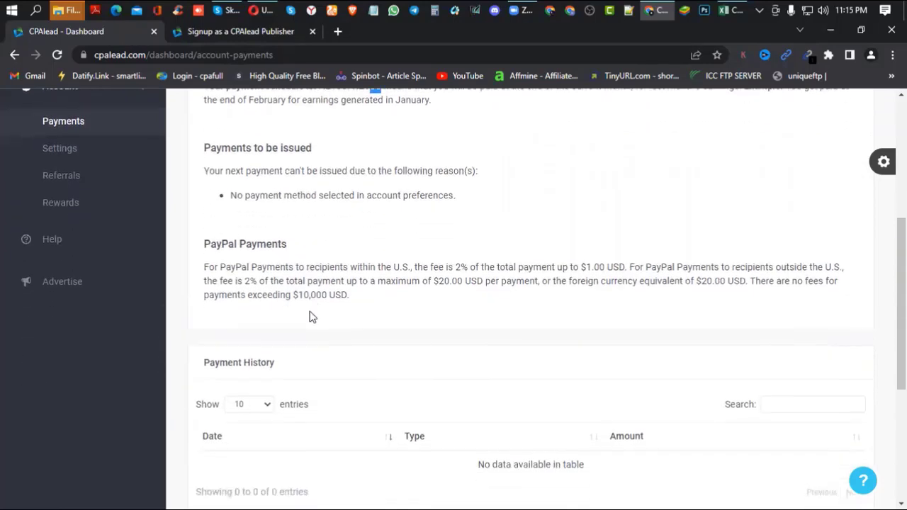
{"action": "scroll", "coordinate": [310, 317], "scroll_direction": "down", "scroll_amount": 2}
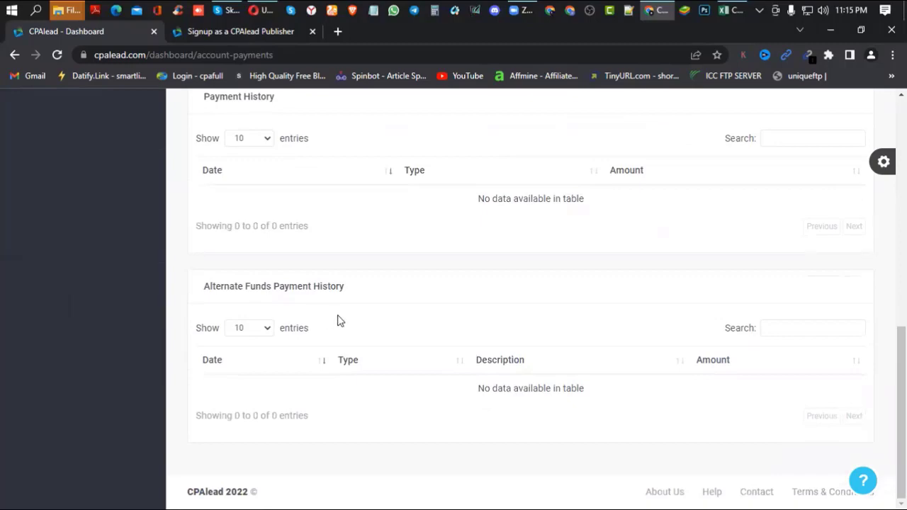
{"action": "scroll", "coordinate": [338, 320], "scroll_direction": "up", "scroll_amount": 8}
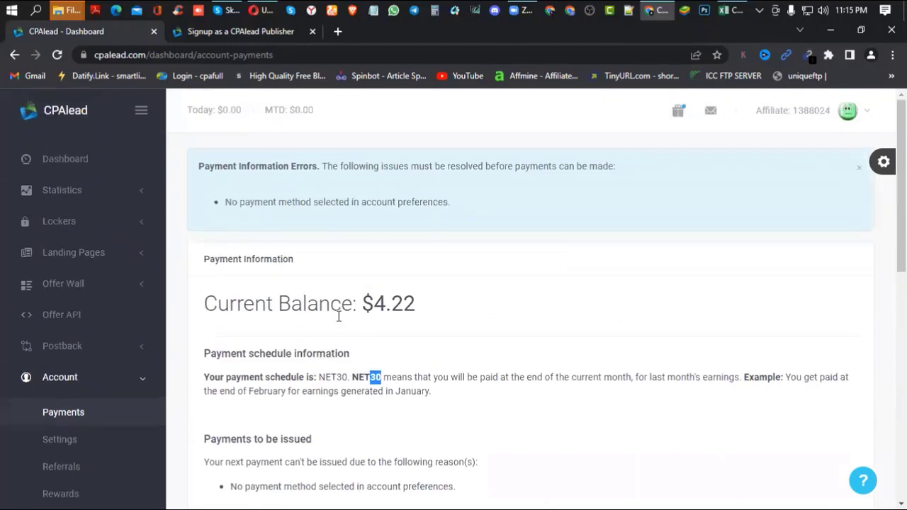
{"action": "scroll", "coordinate": [337, 317], "scroll_direction": "down", "scroll_amount": 2}
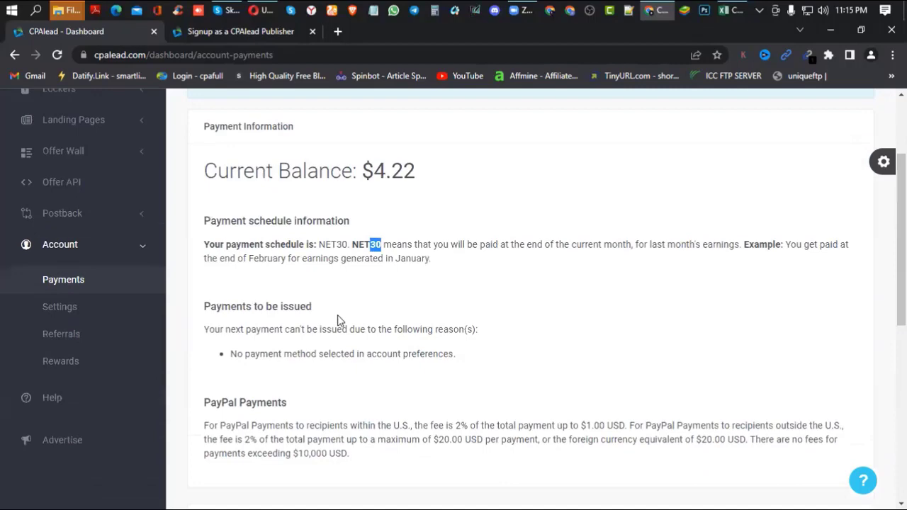
{"action": "scroll", "coordinate": [337, 320], "scroll_direction": "up", "scroll_amount": 2}
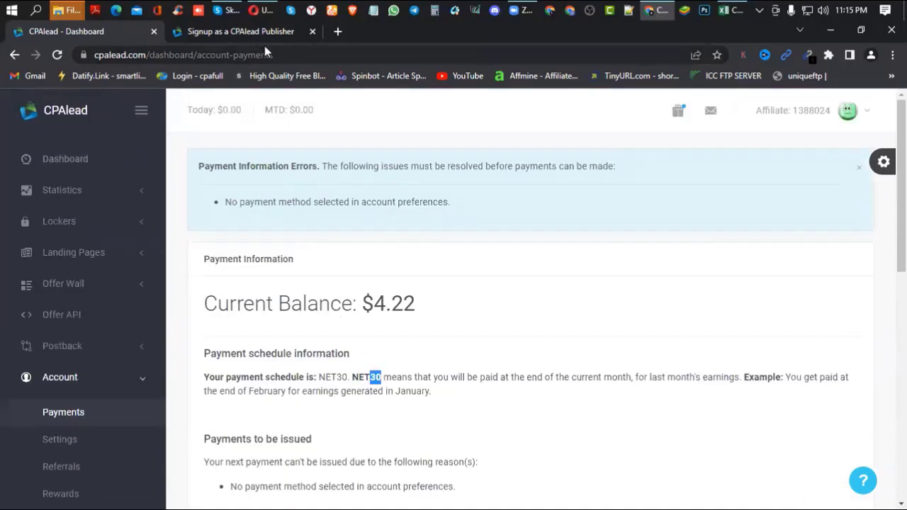
- Switch to the 'Signup as a CPAlead Publisher' tab and scroll to Or Email Sign Up
{"action": "left_click", "coordinate": [264, 34]}
{"action": "scroll", "coordinate": [453, 257], "scroll_direction": "up", "scroll_amount": 3}
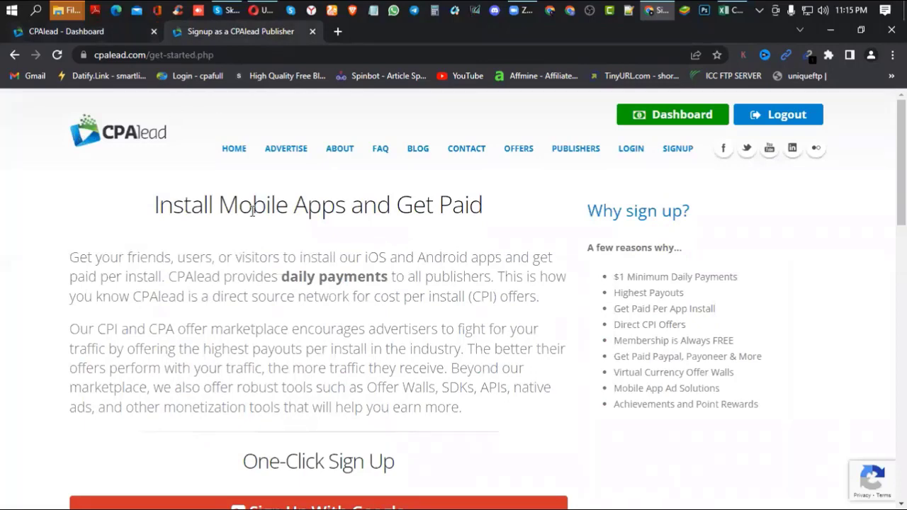
{"action": "scroll", "coordinate": [251, 212], "scroll_direction": "down", "scroll_amount": 4}
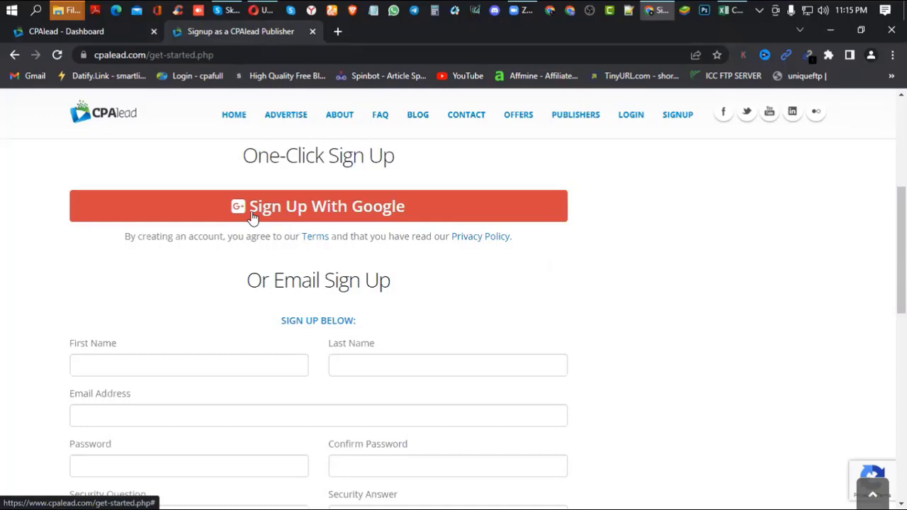
{"action": "scroll", "coordinate": [251, 213], "scroll_direction": "down", "scroll_amount": 2}
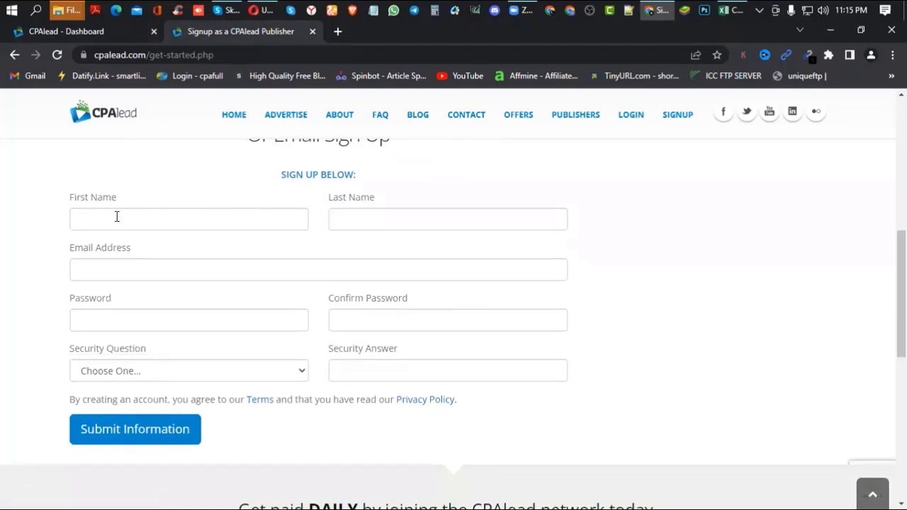
{"action": "scroll", "coordinate": [269, 215], "scroll_direction": "up", "scroll_amount": 6}
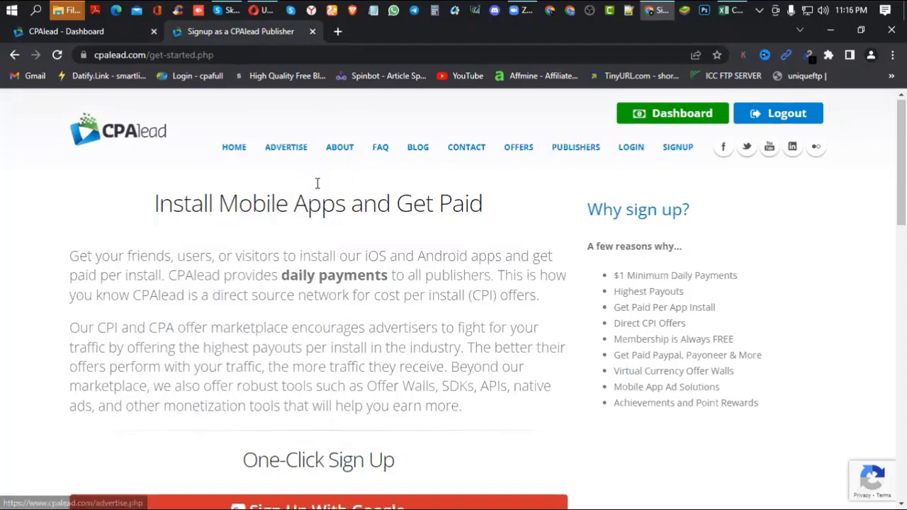
{"action": "scroll", "coordinate": [318, 184], "scroll_direction": "down", "scroll_amount": 6}
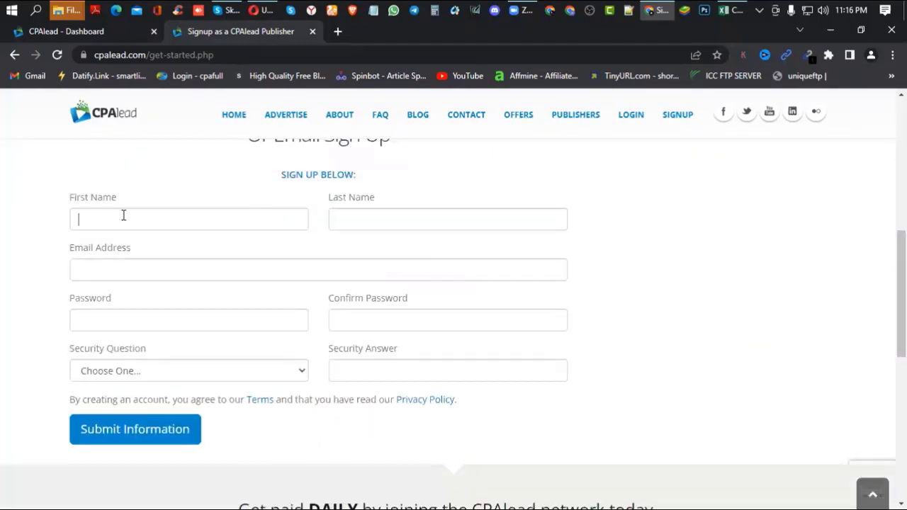
- Enter the user's first and last name in the sign-up form
{"action": "left_click", "coordinate": [371, 210]}
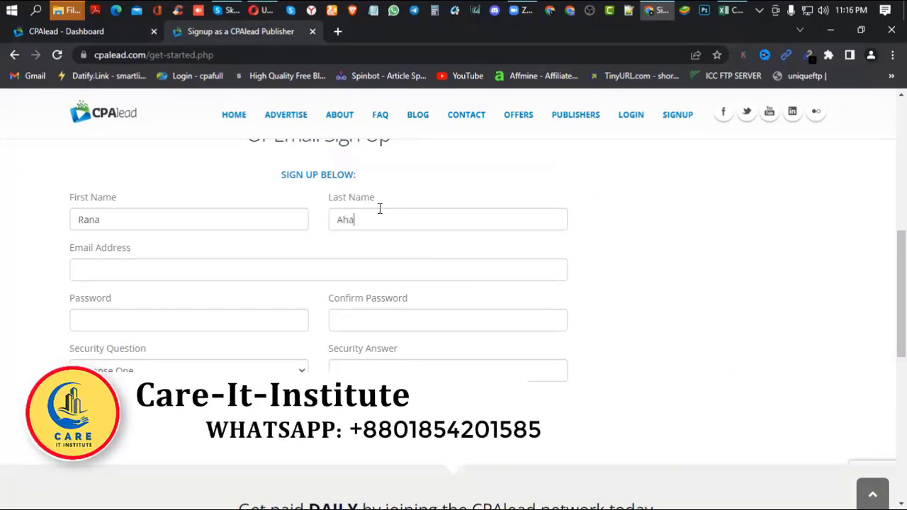
- Fill the saved email from autofill, then enter the password and its confirmation
{"action": "left_click", "coordinate": [140, 261]}
{"action": "left_click", "coordinate": [166, 296]}
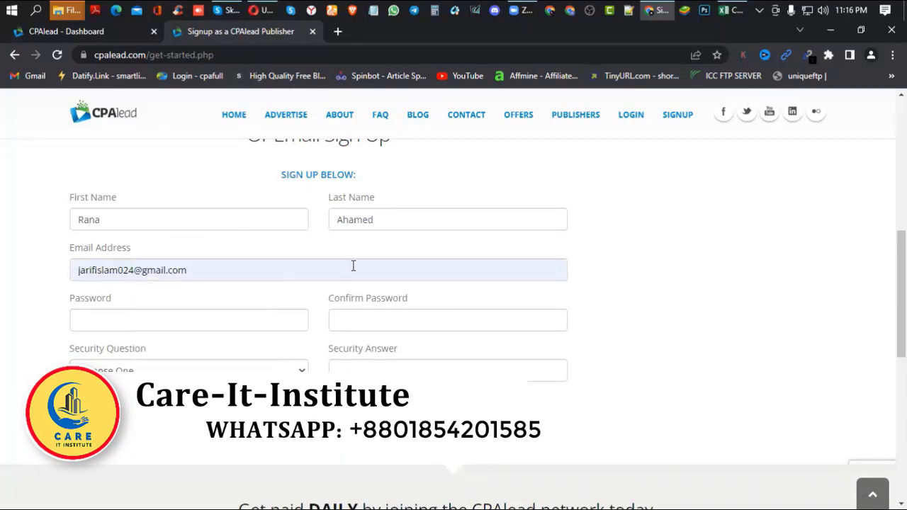
{"action": "left_click", "coordinate": [144, 319]}
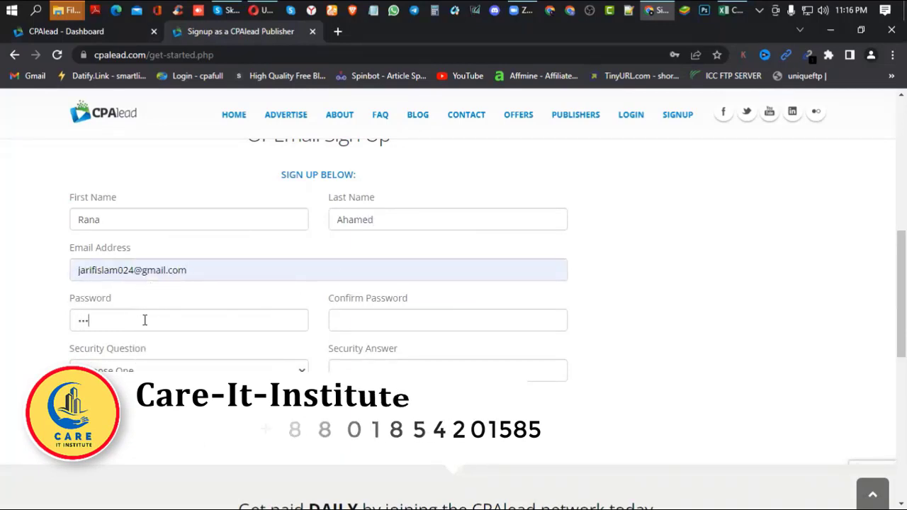
{"action": "left_click", "coordinate": [375, 316]}
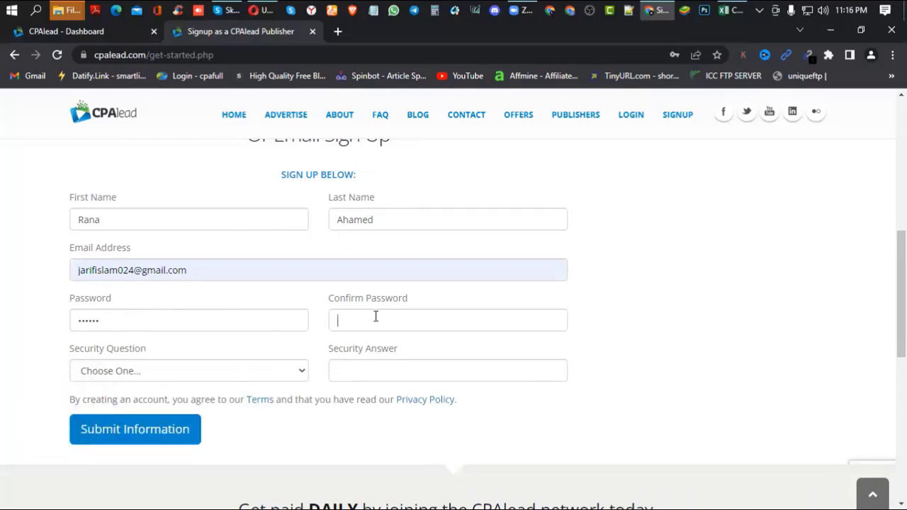
{"action": "scroll", "coordinate": [310, 370], "scroll_direction": "down", "scroll_amount": 2}
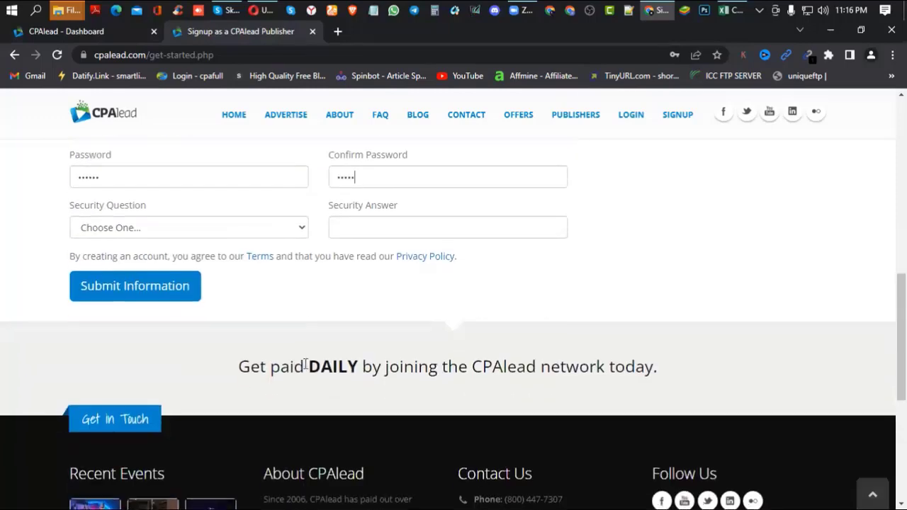
{"action": "scroll", "coordinate": [297, 318], "scroll_direction": "up", "scroll_amount": 2}
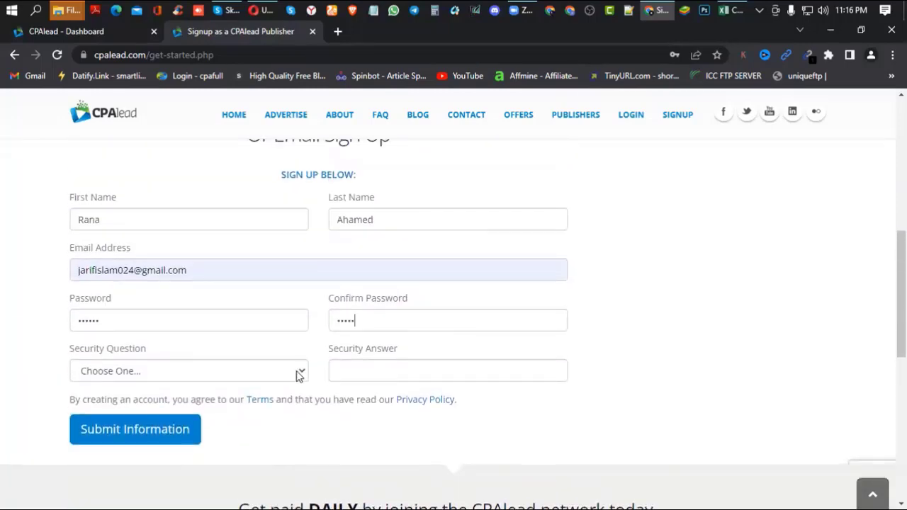
{"action": "scroll", "coordinate": [377, 333], "scroll_direction": "down", "scroll_amount": 3}
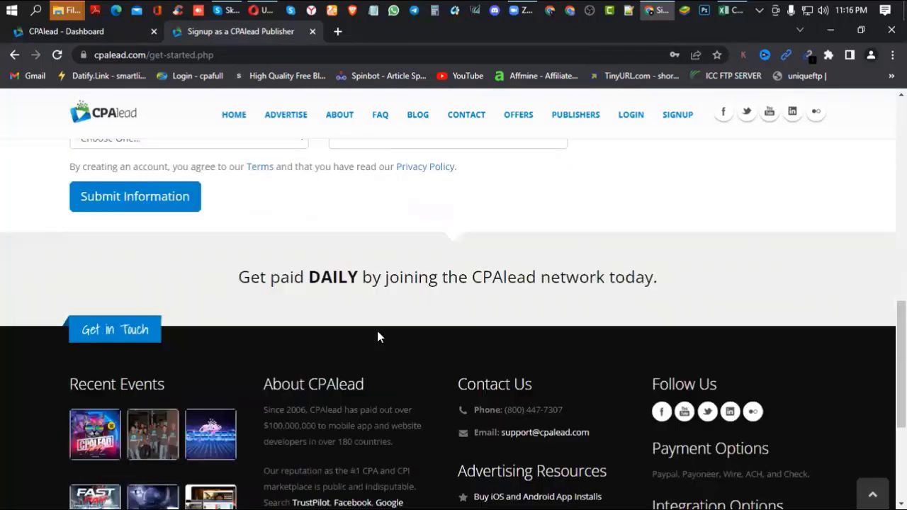
{"action": "scroll", "coordinate": [377, 337], "scroll_direction": "up", "scroll_amount": 4}
- Choose 'What is your oldest child's nickname?' as security question and type the answer
{"action": "left_click", "coordinate": [296, 377]}
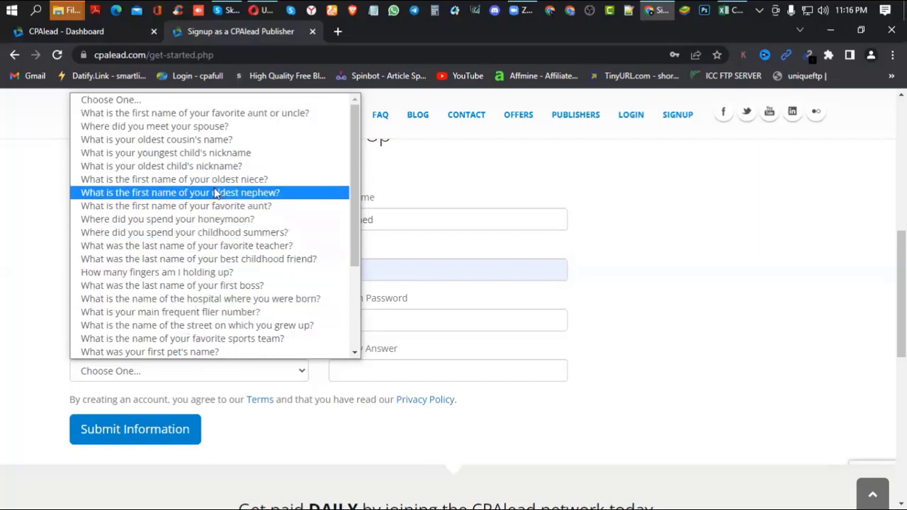
{"action": "left_click", "coordinate": [202, 169]}
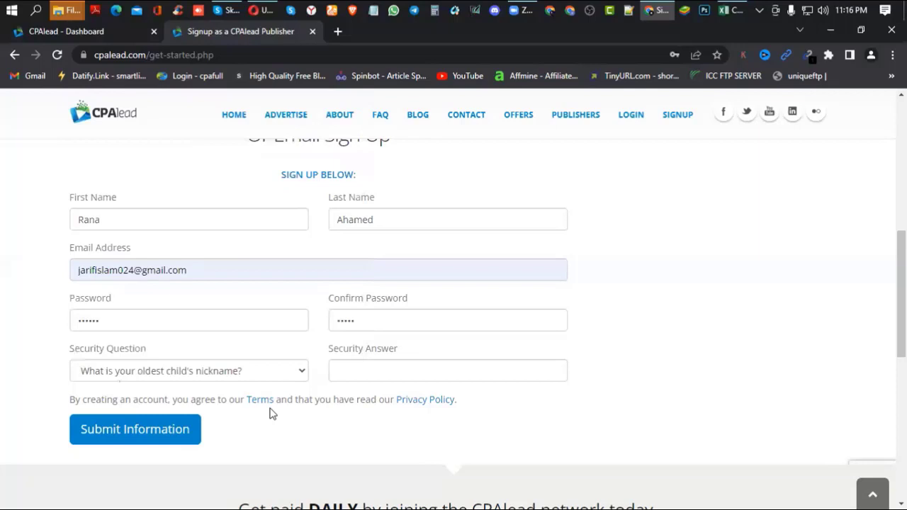
{"action": "left_click", "coordinate": [376, 375]}
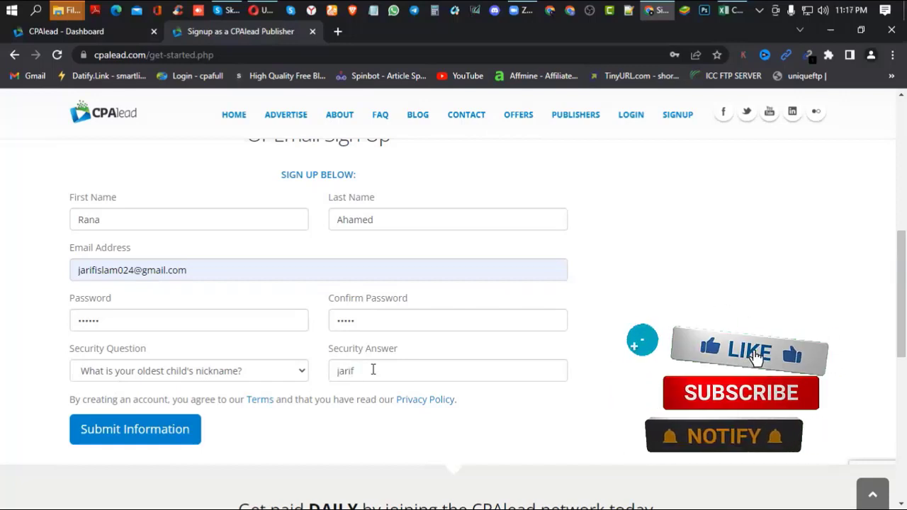
{"action": "scroll", "coordinate": [433, 382], "scroll_direction": "down", "scroll_amount": 2}
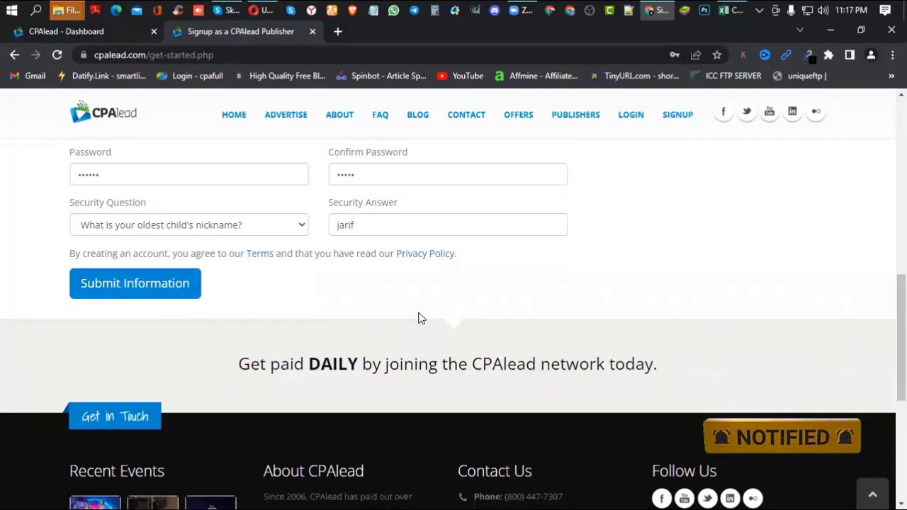
{"action": "scroll", "coordinate": [418, 318], "scroll_direction": "up", "scroll_amount": 4}
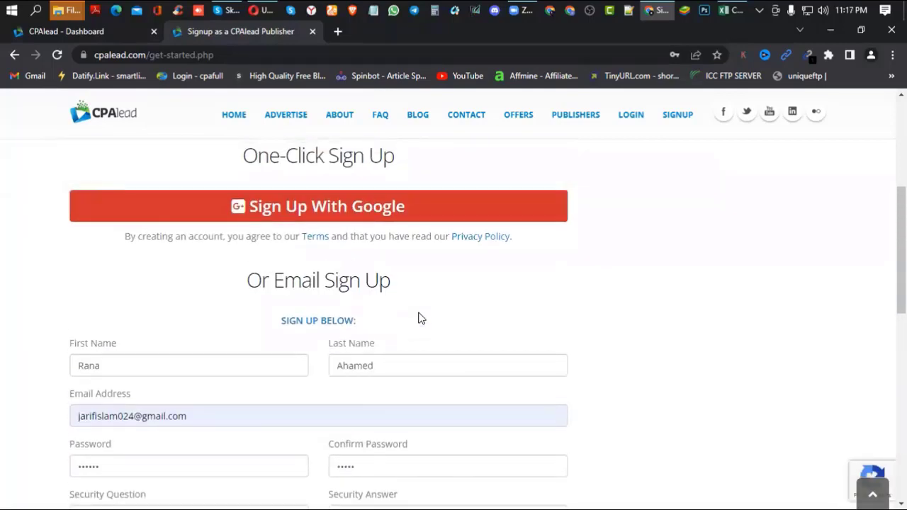
{"action": "scroll", "coordinate": [418, 318], "scroll_direction": "down", "scroll_amount": 2}
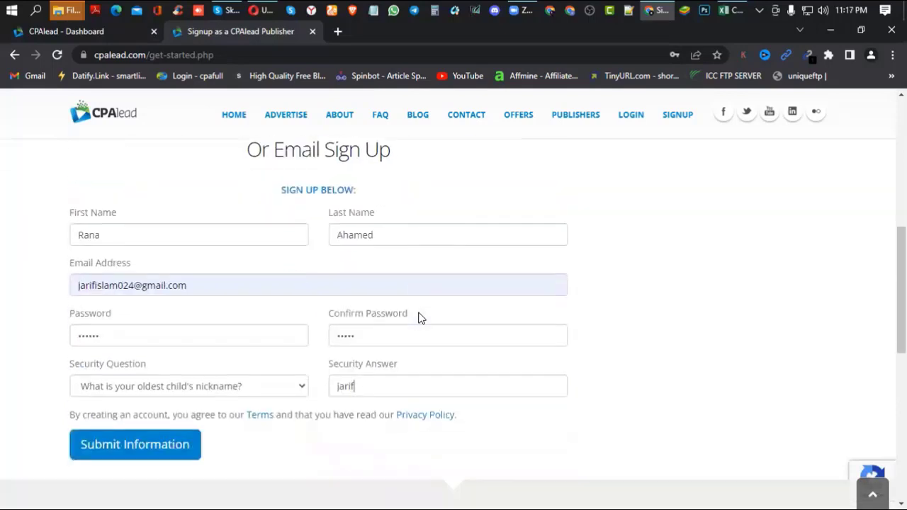